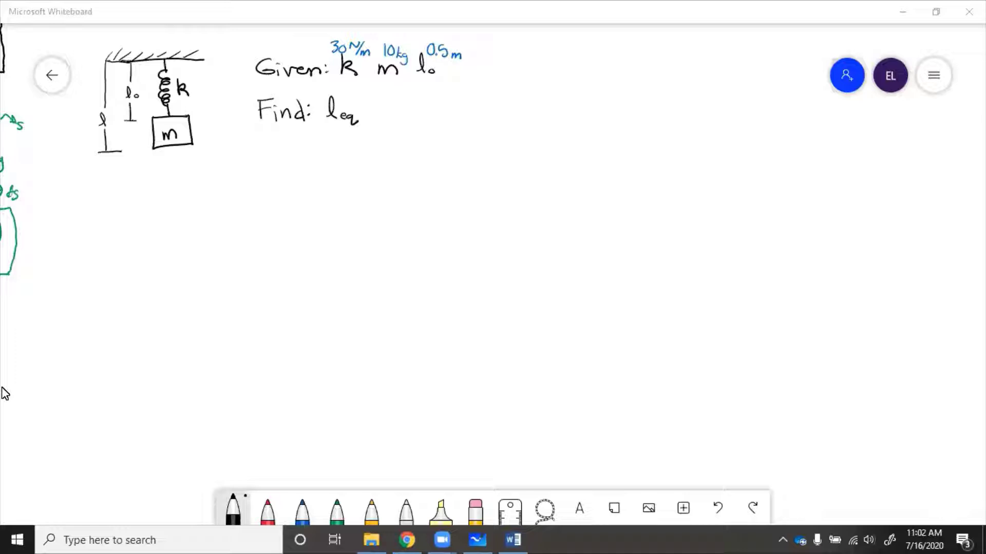
# - Handwrite the heading 'Procedure' in black ink and underline it
pyautogui.moveTo(549, 44); pyautogui.dragTo(585, 64)
pyautogui.moveTo(588, 62); pyautogui.dragTo(602, 67)
pyautogui.moveTo(603, 63); pyautogui.dragTo(611, 67)
pyautogui.moveTo(613, 59); pyautogui.dragTo(655, 71)
pyautogui.moveTo(539, 76); pyautogui.dragTo(669, 95)
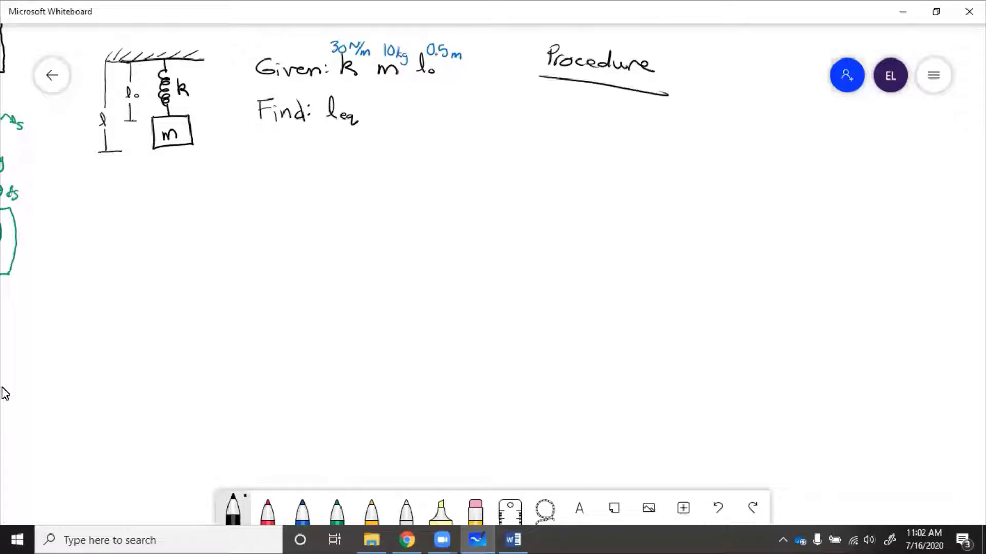
# - Write '1) draw FBD' beneath the underlined heading
pyautogui.moveTo(552, 88)
pyautogui.mouseDown()
pyautogui.moveTo(553, 105)
pyautogui.moveTo(619, 100)
pyautogui.moveTo(633, 114)
pyautogui.mouseUp()
pyautogui.moveTo(632, 101)
pyautogui.mouseDown()
pyautogui.moveTo(644, 99)
pyautogui.moveTo(649, 115)
pyautogui.mouseUp()
pyautogui.moveTo(649, 101)
pyautogui.mouseDown()
pyautogui.moveTo(650, 115)
pyautogui.moveTo(668, 118)
pyautogui.mouseUp()
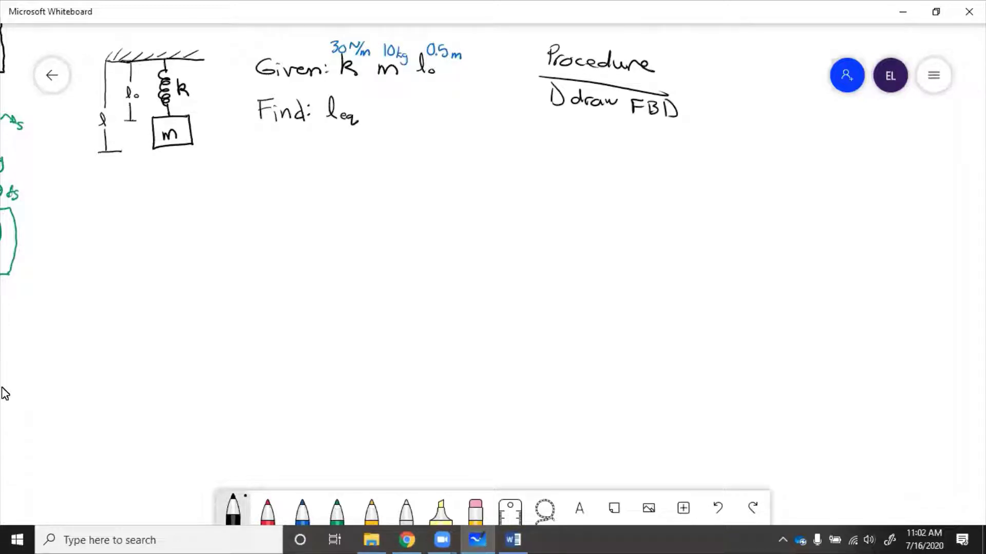
# - Sketch the mass box with a downward 'mg' arrow and upward 'k(l-l₀)' arrow, then start '2)' in the list
pyautogui.moveTo(124, 205)
pyautogui.mouseDown()
pyautogui.moveTo(123, 228)
pyautogui.moveTo(157, 203)
pyautogui.moveTo(158, 227)
pyautogui.moveTo(124, 228)
pyautogui.moveTo(140, 228)
pyautogui.moveTo(140, 256)
pyautogui.mouseUp()
pyautogui.moveTo(133, 246)
pyautogui.mouseDown()
pyautogui.moveTo(140, 256)
pyautogui.moveTo(148, 244)
pyautogui.moveTo(132, 276)
pyautogui.moveTo(156, 278)
pyautogui.moveTo(148, 287)
pyautogui.mouseUp()
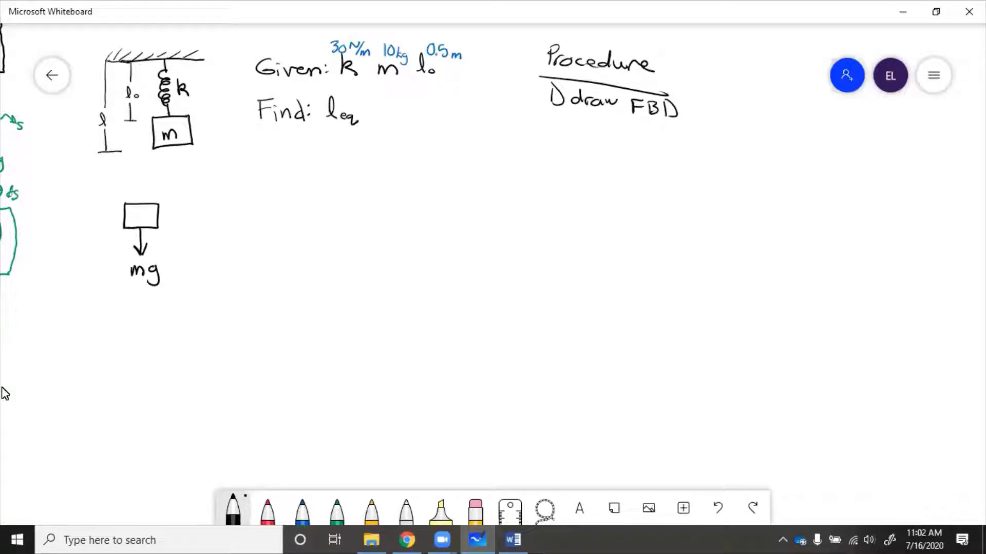
pyautogui.moveTo(141, 203)
pyautogui.mouseDown()
pyautogui.moveTo(141, 178)
pyautogui.moveTo(165, 193)
pyautogui.moveTo(174, 177)
pyautogui.moveTo(173, 192)
pyautogui.mouseUp()
pyautogui.moveTo(176, 185); pyautogui.dragTo(198, 196)
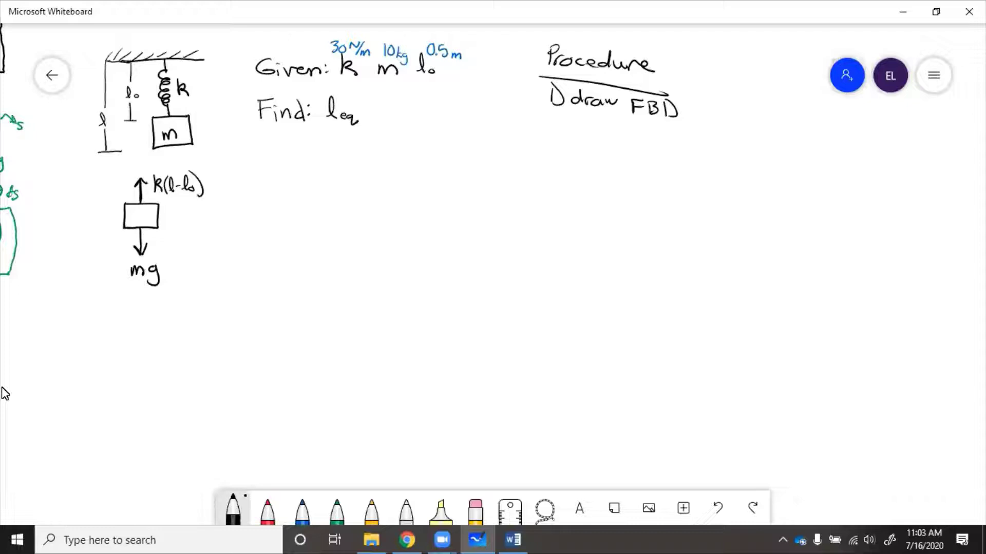
pyautogui.moveTo(547, 132)
pyautogui.mouseDown()
pyautogui.moveTo(581, 135)
pyautogui.moveTo(581, 143)
pyautogui.moveTo(671, 140)
pyautogui.mouseUp()
# - Complete step 2 so it reads 'assign coord frame'
pyautogui.moveTo(678, 140); pyautogui.dragTo(682, 147)
pyautogui.moveTo(694, 152)
pyautogui.mouseDown()
pyautogui.moveTo(702, 134)
pyautogui.moveTo(701, 144)
pyautogui.mouseUp()
pyautogui.moveTo(701, 152)
pyautogui.mouseDown()
pyautogui.moveTo(709, 143)
pyautogui.moveTo(742, 154)
pyautogui.mouseUp()
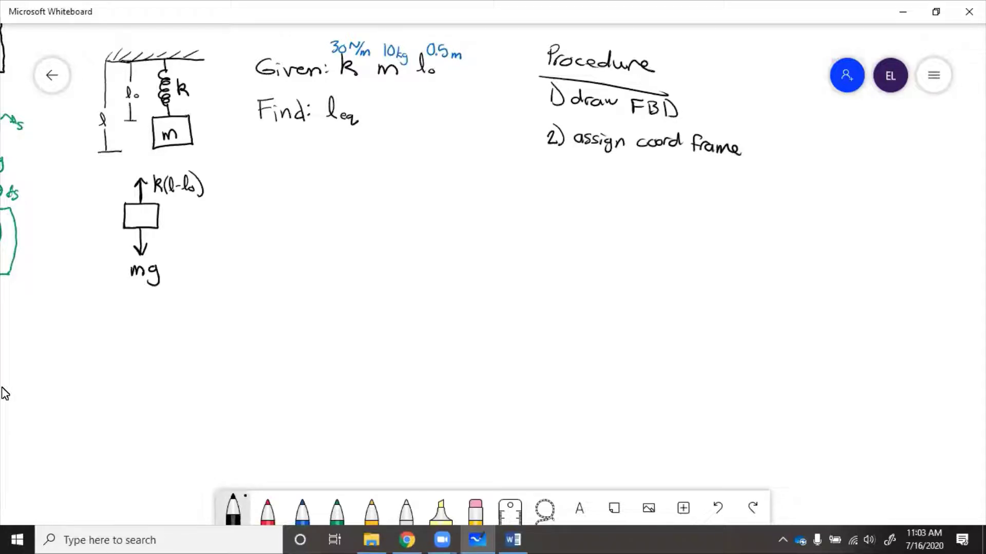
# - Draw a downward axis arrow labelled 'x' at the ceiling's end
pyautogui.moveTo(203, 60)
pyautogui.mouseDown()
pyautogui.moveTo(218, 60)
pyautogui.moveTo(218, 72)
pyautogui.mouseUp()
pyautogui.moveTo(213, 66)
pyautogui.mouseDown()
pyautogui.moveTo(223, 65)
pyautogui.moveTo(220, 87)
pyautogui.mouseUp()
pyautogui.moveTo(221, 78); pyautogui.dragTo(212, 87)
# - Write '3) W & E eqn' with bulleted sub-points 'ID Energy' and 'ID work' beneath
pyautogui.moveTo(549, 170)
pyautogui.mouseDown()
pyautogui.moveTo(560, 184)
pyautogui.moveTo(599, 164)
pyautogui.moveTo(609, 181)
pyautogui.moveTo(638, 179)
pyautogui.mouseUp()
pyautogui.moveTo(625, 172)
pyautogui.mouseDown()
pyautogui.moveTo(639, 164)
pyautogui.moveTo(661, 184)
pyautogui.moveTo(677, 181)
pyautogui.mouseUp()
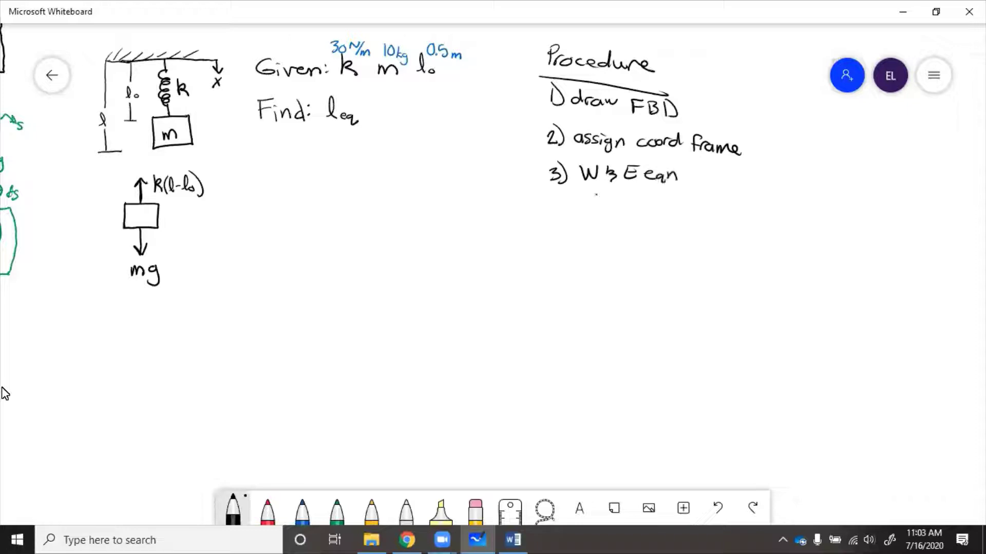
pyautogui.moveTo(606, 193)
pyautogui.mouseDown()
pyautogui.moveTo(604, 203)
pyautogui.moveTo(625, 204)
pyautogui.mouseUp()
pyautogui.moveTo(625, 204); pyautogui.dragTo(631, 198)
pyautogui.moveTo(625, 194)
pyautogui.mouseDown()
pyautogui.moveTo(642, 204)
pyautogui.moveTo(665, 199)
pyautogui.moveTo(665, 211)
pyautogui.mouseUp()
pyautogui.moveTo(673, 200)
pyautogui.mouseDown()
pyautogui.moveTo(682, 203)
pyautogui.moveTo(673, 212)
pyautogui.mouseUp()
pyautogui.click(597, 217)
pyautogui.moveTo(605, 214)
pyautogui.mouseDown()
pyautogui.moveTo(615, 214)
pyautogui.moveTo(609, 225)
pyautogui.mouseUp()
pyautogui.moveTo(606, 225); pyautogui.dragTo(627, 228)
pyautogui.moveTo(640, 222); pyautogui.dragTo(672, 230)
pyautogui.moveTo(681, 222); pyautogui.dragTo(684, 229)
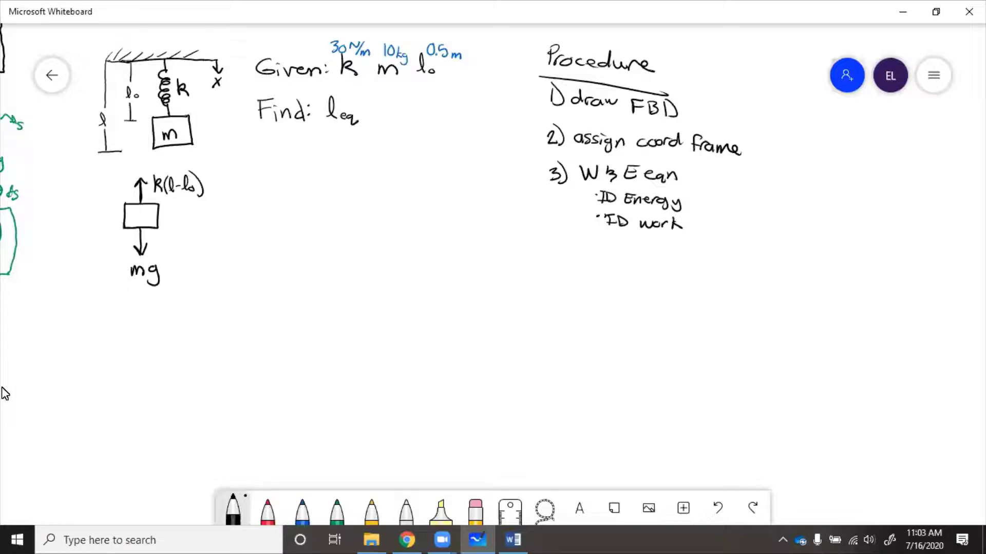
# - Mark ① at the spring's top and ② at the length's bottom, then write 'E₁ + W₁₋₂ = E₂'
pyautogui.moveTo(82, 104); pyautogui.dragTo(85, 115)
pyautogui.moveTo(78, 156)
pyautogui.mouseDown()
pyautogui.moveTo(85, 163)
pyautogui.moveTo(82, 152)
pyautogui.mouseUp()
pyautogui.moveTo(267, 145)
pyautogui.mouseDown()
pyautogui.moveTo(274, 159)
pyautogui.moveTo(280, 144)
pyautogui.moveTo(280, 161)
pyautogui.moveTo(294, 158)
pyautogui.mouseUp()
pyautogui.moveTo(288, 152)
pyautogui.mouseDown()
pyautogui.moveTo(319, 158)
pyautogui.moveTo(325, 143)
pyautogui.mouseUp()
pyautogui.moveTo(329, 154)
pyautogui.mouseDown()
pyautogui.moveTo(344, 160)
pyautogui.moveTo(357, 149)
pyautogui.mouseUp()
pyautogui.moveTo(367, 142)
pyautogui.mouseDown()
pyautogui.moveTo(379, 155)
pyautogui.moveTo(379, 142)
pyautogui.mouseUp()
pyautogui.moveTo(366, 148); pyautogui.dragTo(390, 158)
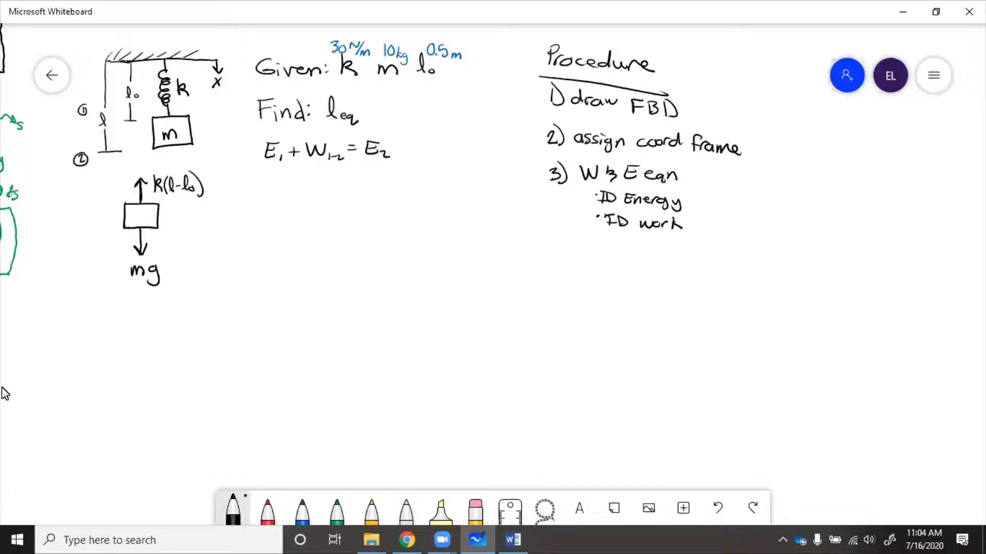
# - In red ink, strike out the W₁₋₂ term and note 'E cons' beside the equation
pyautogui.click(268, 511)
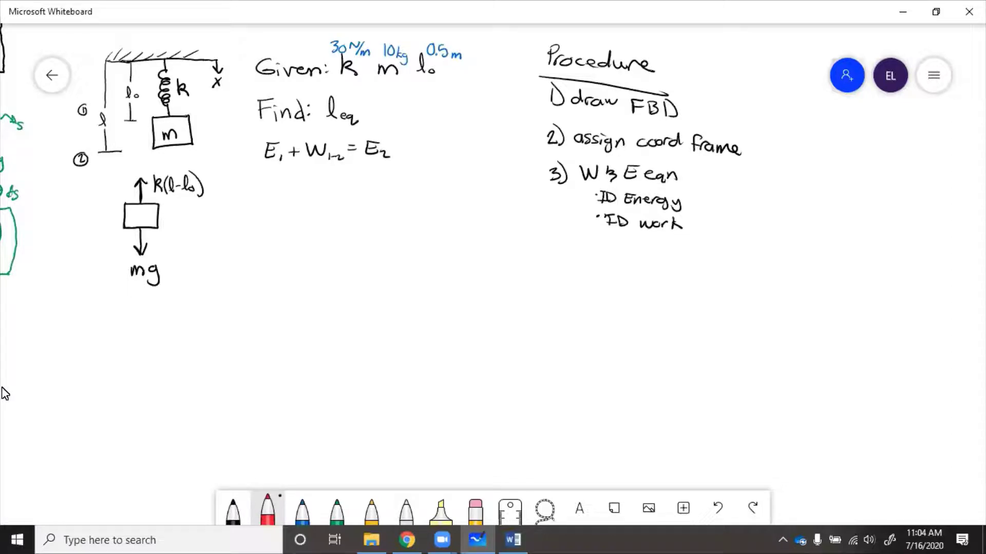
pyautogui.moveTo(299, 140); pyautogui.dragTo(343, 159)
pyautogui.moveTo(424, 133)
pyautogui.mouseDown()
pyautogui.moveTo(423, 147)
pyautogui.moveTo(435, 147)
pyautogui.moveTo(437, 133)
pyautogui.moveTo(434, 140)
pyautogui.mouseUp()
pyautogui.moveTo(448, 142); pyautogui.dragTo(465, 148)
pyautogui.moveTo(474, 142); pyautogui.dragTo(470, 153)
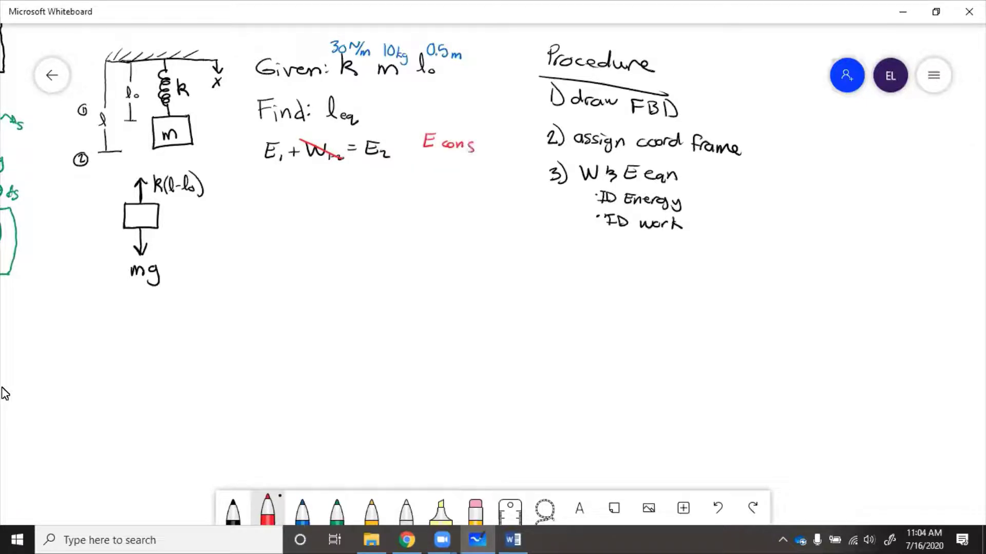
# - Back in black ink, write 'KE₁ + PE₁' on a new line
pyautogui.click(233, 510)
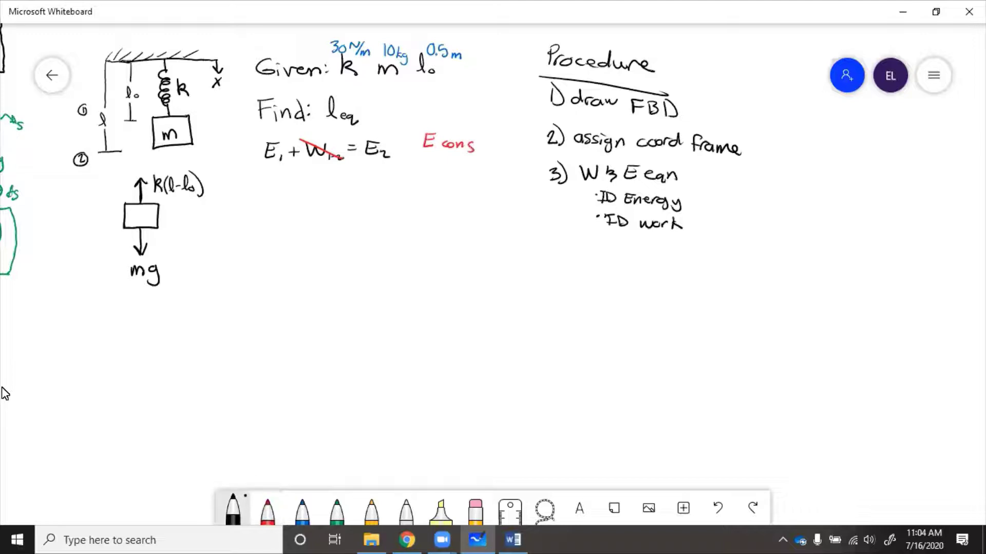
pyautogui.moveTo(242, 175); pyautogui.dragTo(243, 183)
pyautogui.moveTo(243, 184); pyautogui.dragTo(252, 191)
pyautogui.moveTo(252, 191); pyautogui.dragTo(261, 184)
pyautogui.moveTo(252, 178); pyautogui.dragTo(277, 190)
pyautogui.moveTo(286, 176)
pyautogui.mouseDown()
pyautogui.moveTo(286, 193)
pyautogui.moveTo(297, 191)
pyautogui.mouseUp()
pyautogui.moveTo(298, 191); pyautogui.dragTo(307, 191)
pyautogui.moveTo(297, 186); pyautogui.dragTo(306, 178)
pyautogui.moveTo(309, 183); pyautogui.dragTo(331, 179)
# - Complete the line with '= KE₂ + PE₂'
pyautogui.moveTo(322, 185)
pyautogui.mouseDown()
pyautogui.moveTo(343, 191)
pyautogui.moveTo(344, 183)
pyautogui.mouseUp()
pyautogui.moveTo(344, 182); pyautogui.dragTo(361, 191)
pyautogui.moveTo(360, 191); pyautogui.dragTo(371, 192)
pyautogui.moveTo(360, 184)
pyautogui.mouseDown()
pyautogui.moveTo(370, 177)
pyautogui.moveTo(383, 190)
pyautogui.moveTo(402, 181)
pyautogui.mouseUp()
pyautogui.moveTo(409, 176); pyautogui.dragTo(433, 190)
pyautogui.moveTo(424, 184)
pyautogui.mouseDown()
pyautogui.moveTo(433, 175)
pyautogui.moveTo(443, 190)
pyautogui.mouseUp()
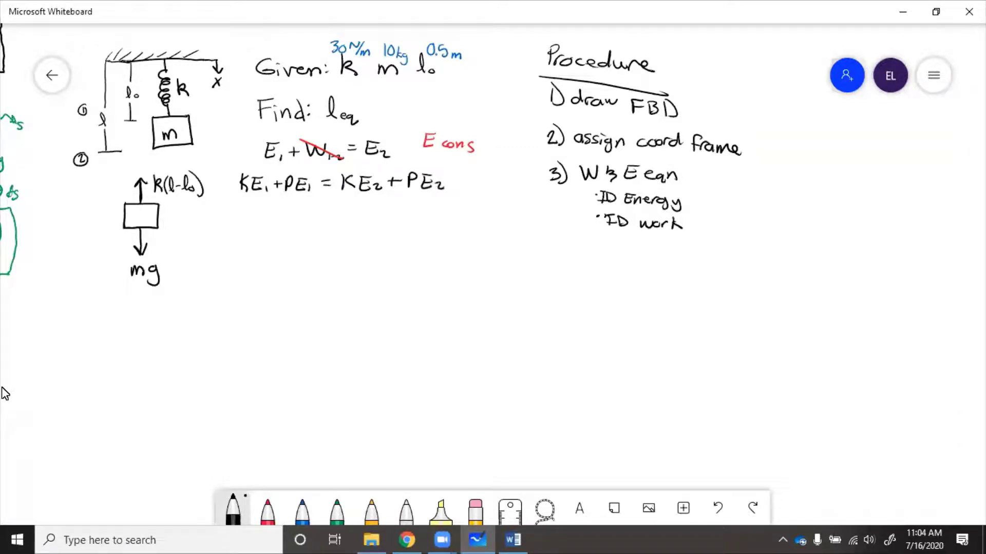
# - In red ink, cross out the KE₁ and KE₂ terms
pyautogui.click(268, 510)
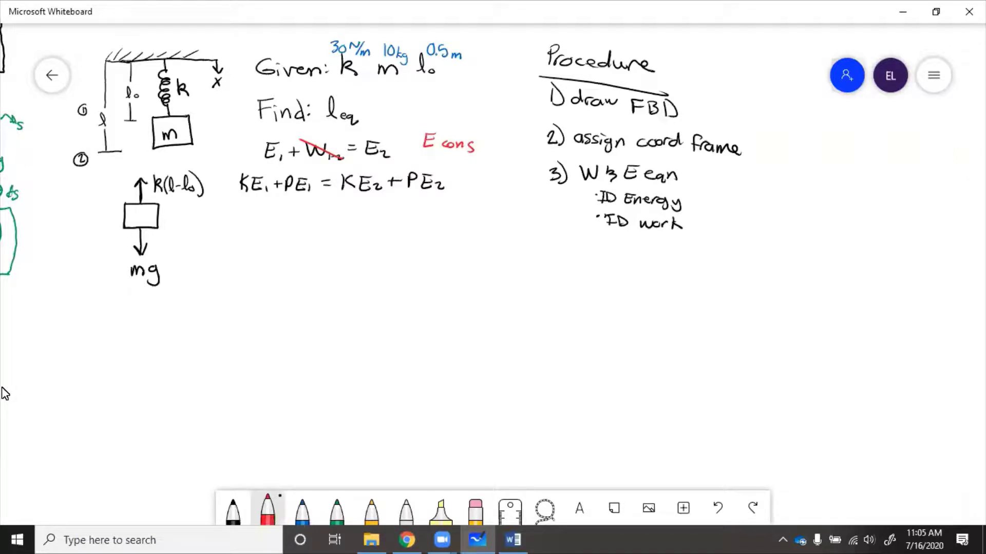
pyautogui.moveTo(238, 168); pyautogui.dragTo(268, 190)
pyautogui.moveTo(337, 171); pyautogui.dragTo(390, 192)
# - In black ink, write '-mgl₀' on the next line
pyautogui.click(232, 508)
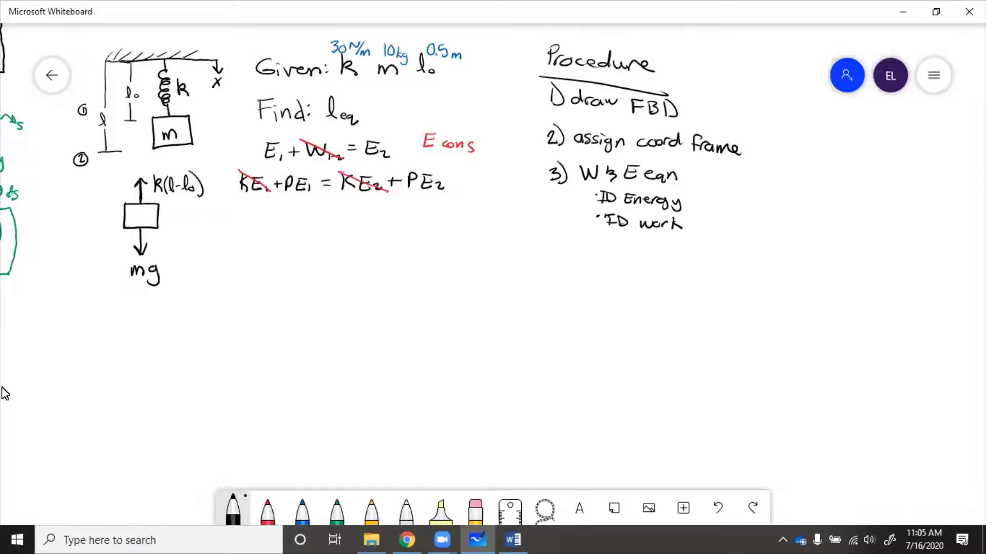
pyautogui.moveTo(246, 225)
pyautogui.mouseDown()
pyautogui.moveTo(272, 216)
pyautogui.moveTo(265, 237)
pyautogui.mouseUp()
pyautogui.moveTo(280, 226)
pyautogui.mouseDown()
pyautogui.moveTo(281, 205)
pyautogui.moveTo(288, 226)
pyautogui.mouseUp()
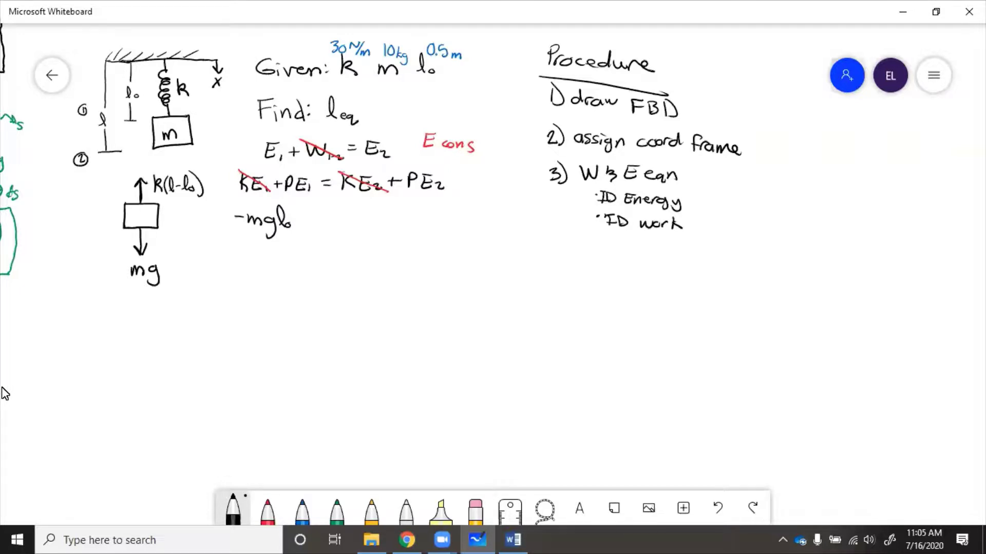
# - Extend the ceiling hatching and complete the line as '-mgl₀ = -mgl + ½k(l-l₀)²'
pyautogui.moveTo(208, 50)
pyautogui.mouseDown()
pyautogui.moveTo(199, 60)
pyautogui.moveTo(208, 59)
pyautogui.mouseUp()
pyautogui.moveTo(301, 212); pyautogui.dragTo(311, 218)
pyautogui.moveTo(329, 223)
pyautogui.mouseDown()
pyautogui.moveTo(353, 221)
pyautogui.moveTo(343, 236)
pyautogui.moveTo(362, 224)
pyautogui.mouseUp()
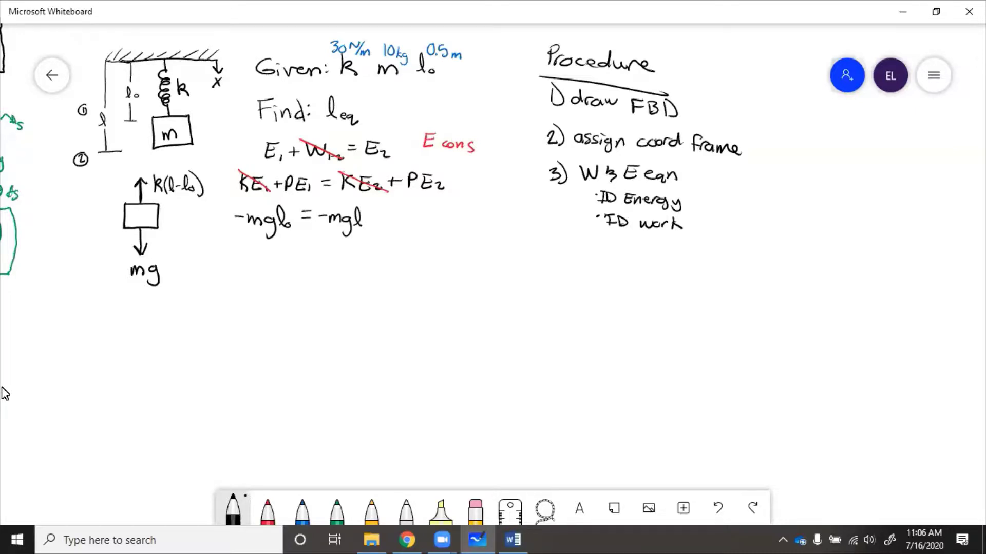
pyautogui.moveTo(377, 214); pyautogui.dragTo(377, 225)
pyautogui.moveTo(369, 220); pyautogui.dragTo(393, 218)
pyautogui.moveTo(386, 220)
pyautogui.mouseDown()
pyautogui.moveTo(411, 221)
pyautogui.moveTo(413, 231)
pyautogui.moveTo(421, 210)
pyautogui.moveTo(430, 230)
pyautogui.moveTo(448, 222)
pyautogui.moveTo(464, 229)
pyautogui.moveTo(469, 209)
pyautogui.mouseUp()
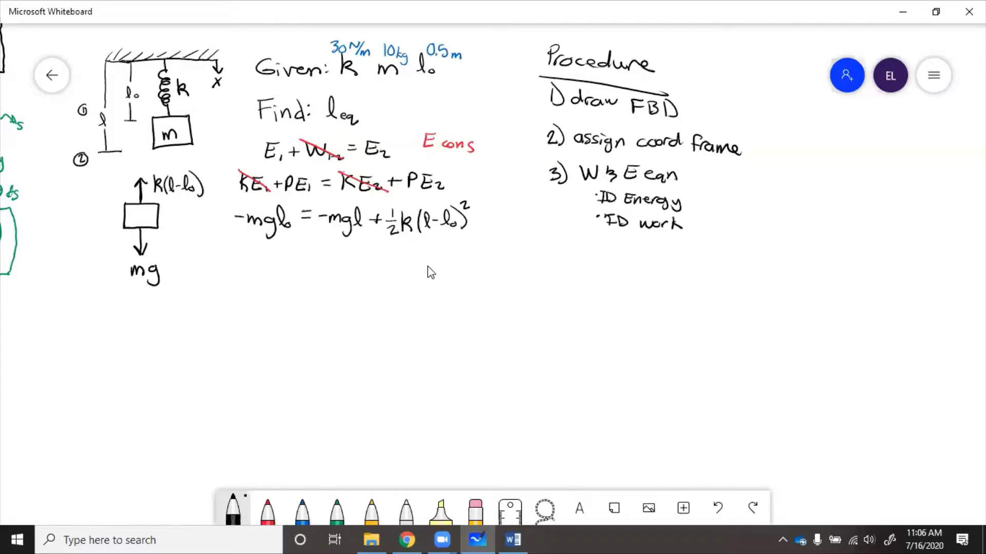
# - Write the rearranged equation 'mg(l-l₀) = ½k(l-l₀)²' below
pyautogui.moveTo(240, 270)
pyautogui.mouseDown()
pyautogui.moveTo(244, 259)
pyautogui.moveTo(256, 281)
pyautogui.moveTo(291, 263)
pyautogui.mouseUp()
pyautogui.moveTo(286, 250)
pyautogui.mouseDown()
pyautogui.moveTo(303, 271)
pyautogui.moveTo(332, 260)
pyautogui.mouseUp()
pyautogui.moveTo(343, 246); pyautogui.dragTo(347, 254)
pyautogui.moveTo(339, 260); pyautogui.dragTo(352, 267)
pyautogui.moveTo(361, 253); pyautogui.dragTo(363, 266)
pyautogui.moveTo(371, 246)
pyautogui.mouseDown()
pyautogui.moveTo(368, 266)
pyautogui.moveTo(394, 267)
pyautogui.mouseUp()
pyautogui.moveTo(401, 261)
pyautogui.mouseDown()
pyautogui.moveTo(409, 270)
pyautogui.moveTo(419, 255)
pyautogui.mouseUp()
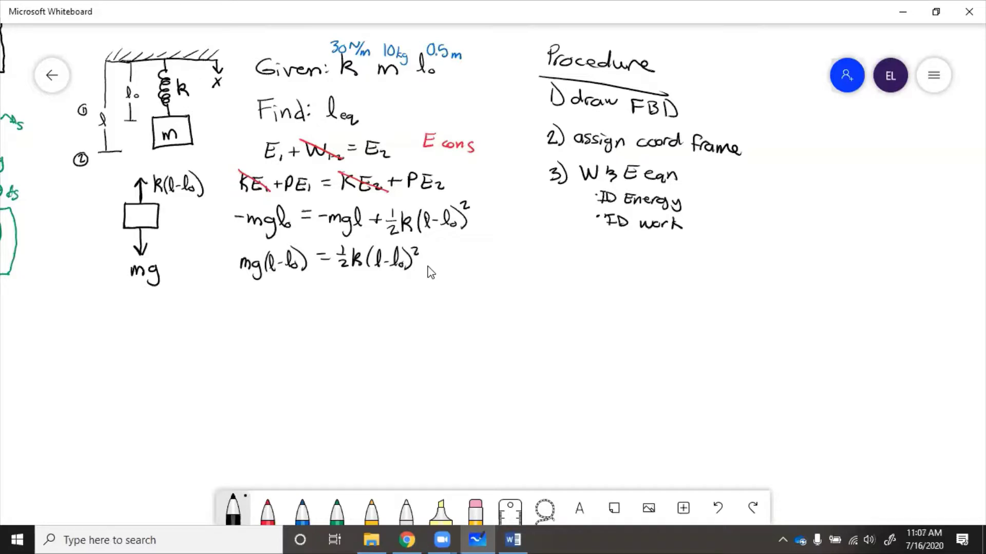
# - In red ink, cancel the common (l-l₀) factor and the square
pyautogui.click(268, 510)
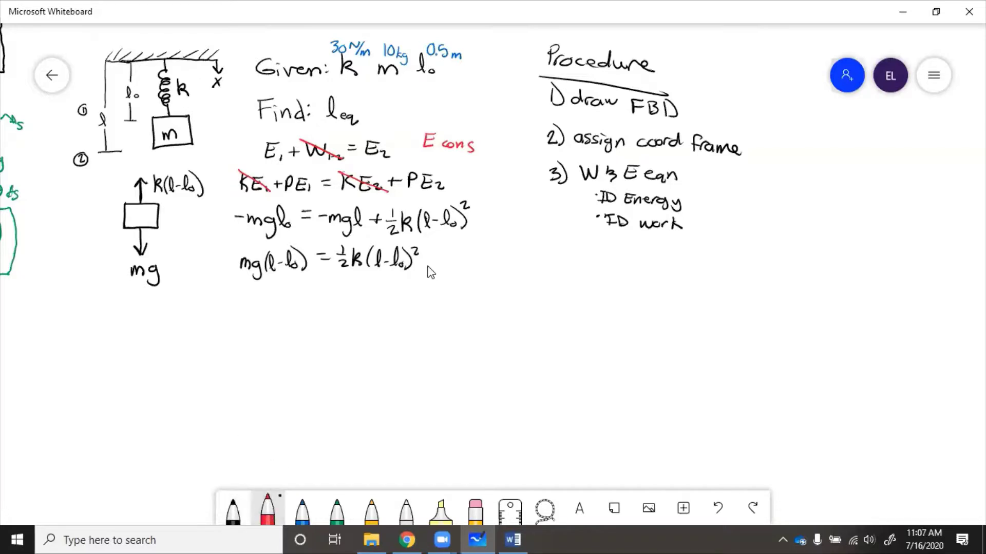
pyautogui.moveTo(308, 248); pyautogui.dragTo(269, 267)
pyautogui.moveTo(420, 247)
pyautogui.mouseDown()
pyautogui.moveTo(413, 254)
pyautogui.moveTo(422, 257)
pyautogui.mouseUp()
# - In black ink, write '2mg/k + l₀ = l' on the next line
pyautogui.click(233, 510)
pyautogui.moveTo(243, 291)
pyautogui.mouseDown()
pyautogui.moveTo(269, 314)
pyautogui.moveTo(263, 309)
pyautogui.moveTo(279, 308)
pyautogui.mouseUp()
pyautogui.moveTo(251, 315)
pyautogui.mouseDown()
pyautogui.moveTo(260, 328)
pyautogui.moveTo(329, 294)
pyautogui.mouseUp()
pyautogui.moveTo(321, 300); pyautogui.dragTo(342, 307)
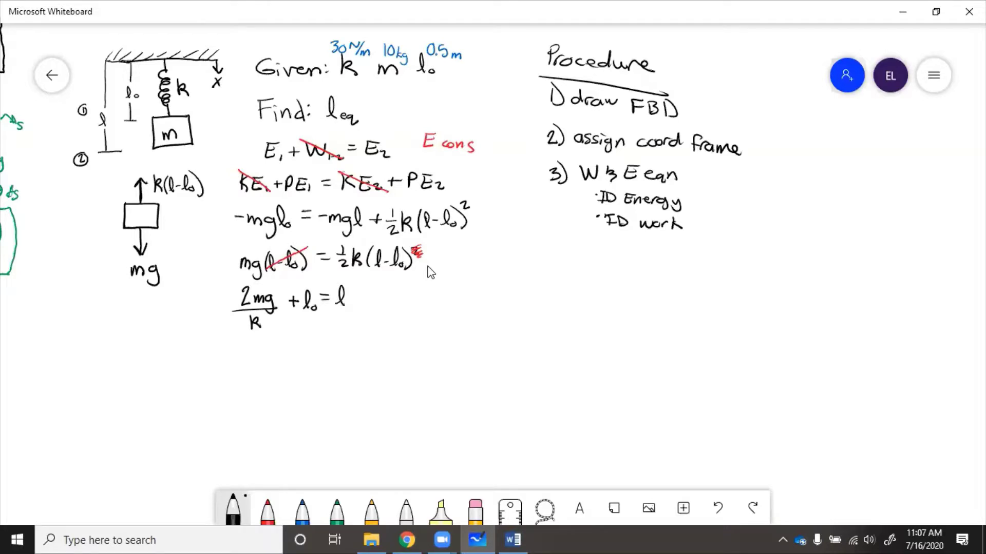
# - In blue ink, substitute '= 2(10)9.81/30 +' after the expression
pyautogui.click(302, 509)
pyautogui.moveTo(358, 295); pyautogui.dragTo(392, 300)
pyautogui.moveTo(400, 286)
pyautogui.mouseDown()
pyautogui.moveTo(396, 301)
pyautogui.moveTo(412, 289)
pyautogui.moveTo(417, 303)
pyautogui.moveTo(426, 289)
pyautogui.moveTo(430, 302)
pyautogui.moveTo(445, 302)
pyautogui.mouseUp()
pyautogui.click(435, 300)
pyautogui.moveTo(378, 311)
pyautogui.mouseDown()
pyautogui.moveTo(447, 307)
pyautogui.moveTo(398, 329)
pyautogui.moveTo(461, 309)
pyautogui.mouseUp()
pyautogui.moveTo(455, 304)
pyautogui.mouseDown()
pyautogui.moveTo(477, 298)
pyautogui.moveTo(477, 311)
pyautogui.moveTo(506, 297)
pyautogui.moveTo(525, 306)
pyautogui.moveTo(543, 293)
pyautogui.moveTo(584, 307)
pyautogui.mouseUp()
# - Finish with '.5 = 7.04 m = l_eq' and draw a box around the answer
pyautogui.click(471, 309)
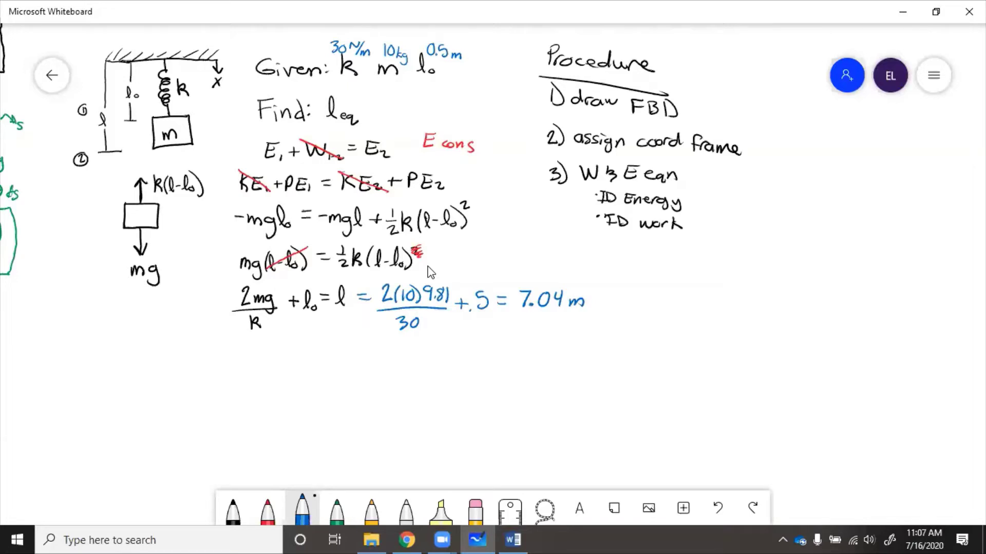
pyautogui.moveTo(595, 302); pyautogui.dragTo(626, 311)
pyautogui.moveTo(516, 279)
pyautogui.mouseDown()
pyautogui.moveTo(510, 319)
pyautogui.moveTo(632, 323)
pyautogui.moveTo(652, 287)
pyautogui.moveTo(518, 277)
pyautogui.mouseUp()
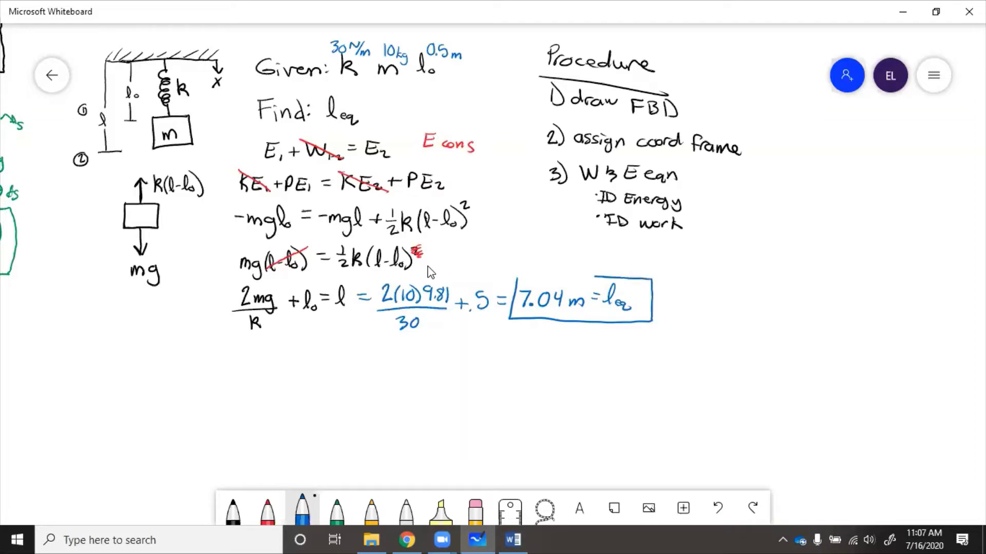
pyautogui.moveTo(595, 277); pyautogui.dragTo(515, 279)
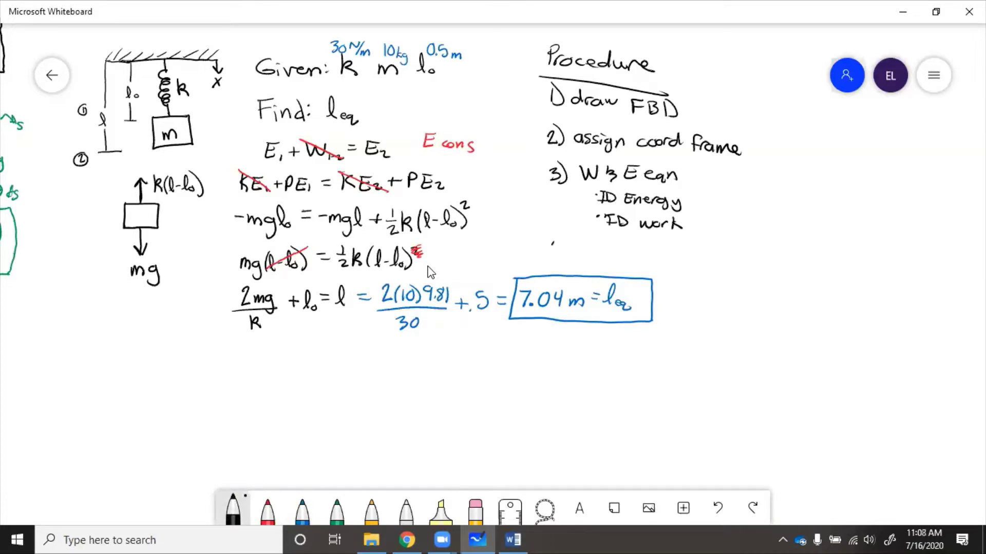
# - Handwrite '4) solve' below the 'ID Energy' and 'ID work' sub-points
pyautogui.moveTo(552, 239)
pyautogui.mouseDown()
pyautogui.moveTo(590, 252)
pyautogui.moveTo(598, 240)
pyautogui.moveTo(598, 256)
pyautogui.moveTo(628, 260)
pyautogui.mouseUp()
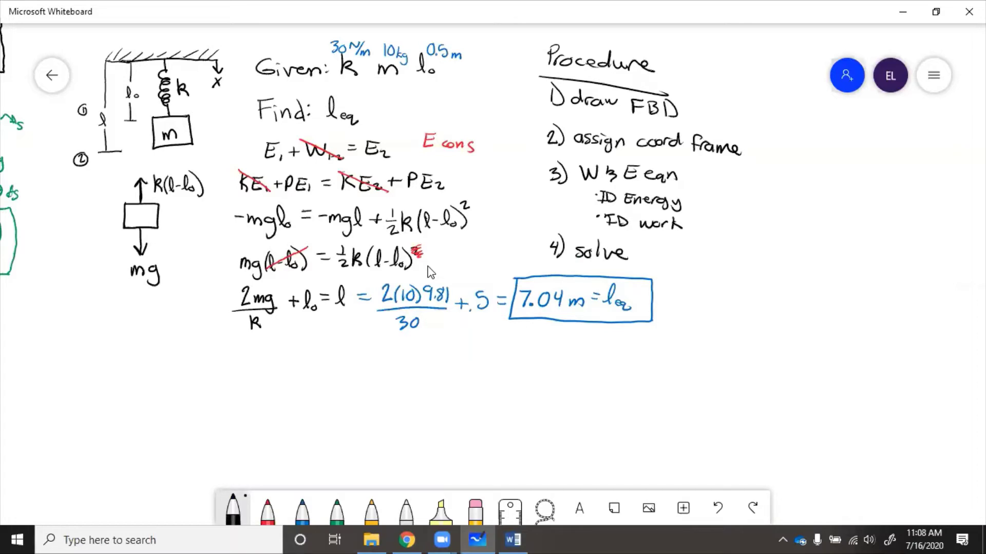